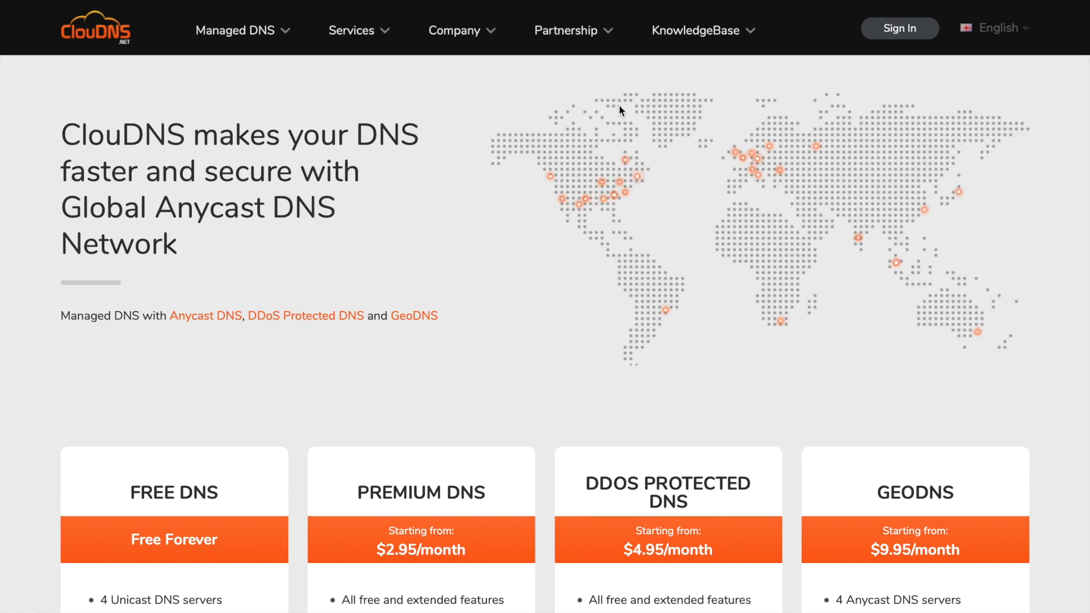
# Step: Sign in to the ClouDNS account with e-mail and password to reach the dashboard
pyautogui.click(898, 28)
pyautogui.click(539, 154)
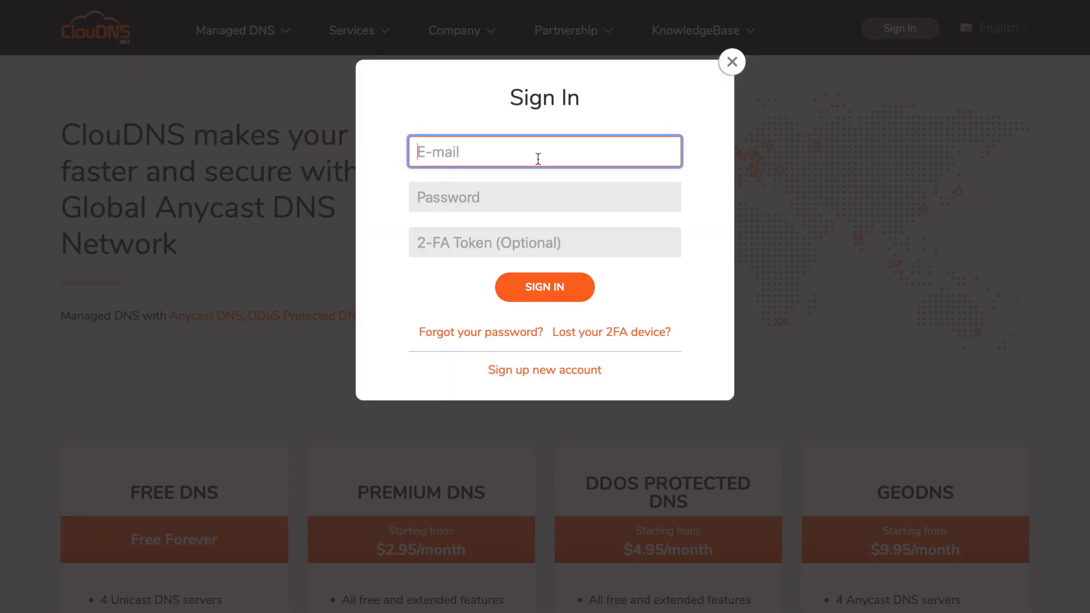
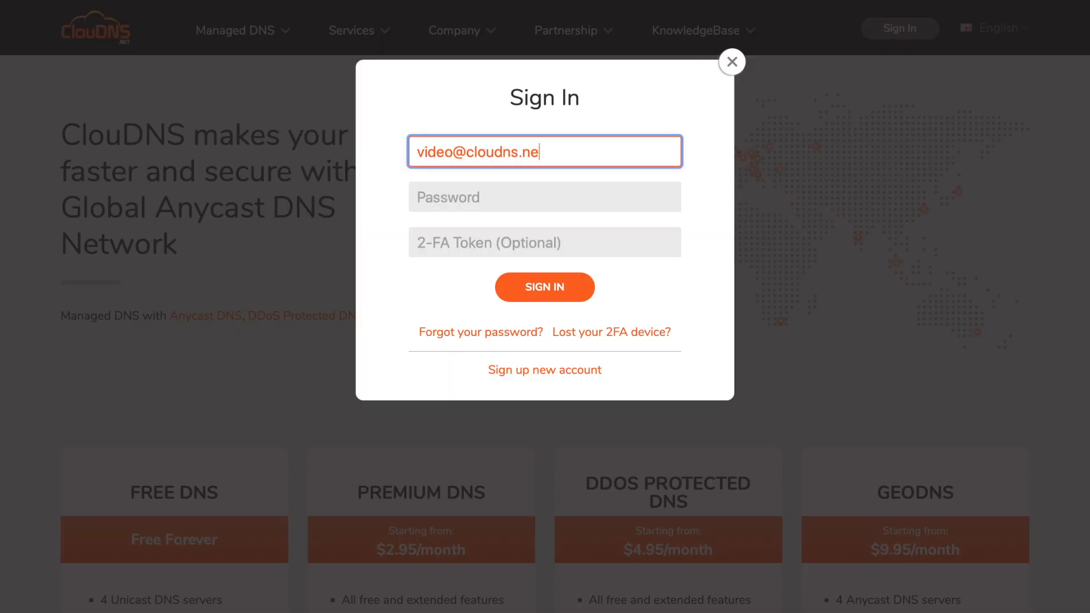
pyautogui.press('Tab')
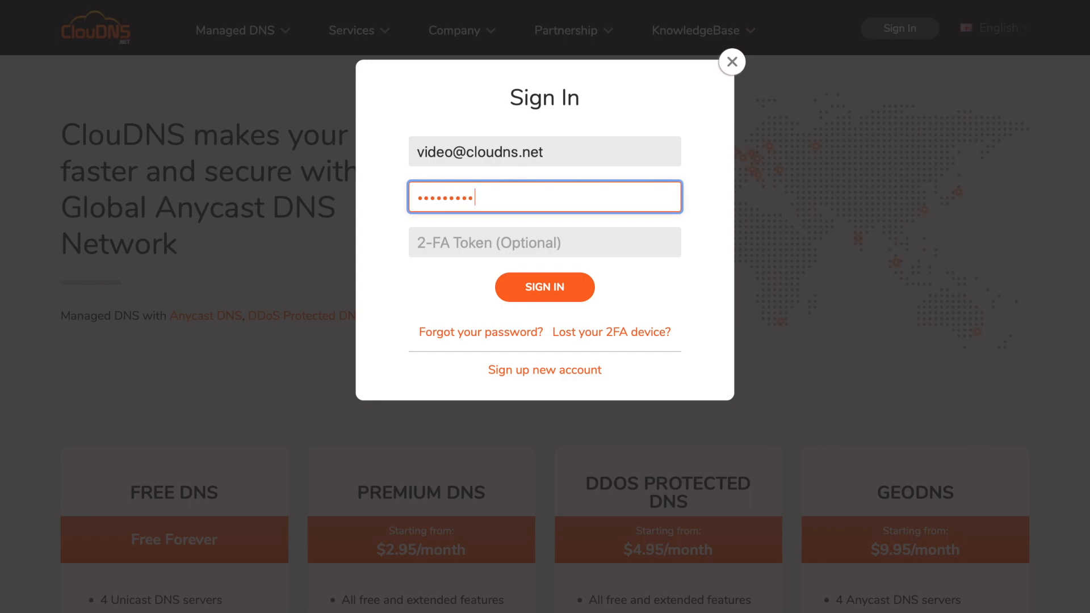
pyautogui.click(544, 287)
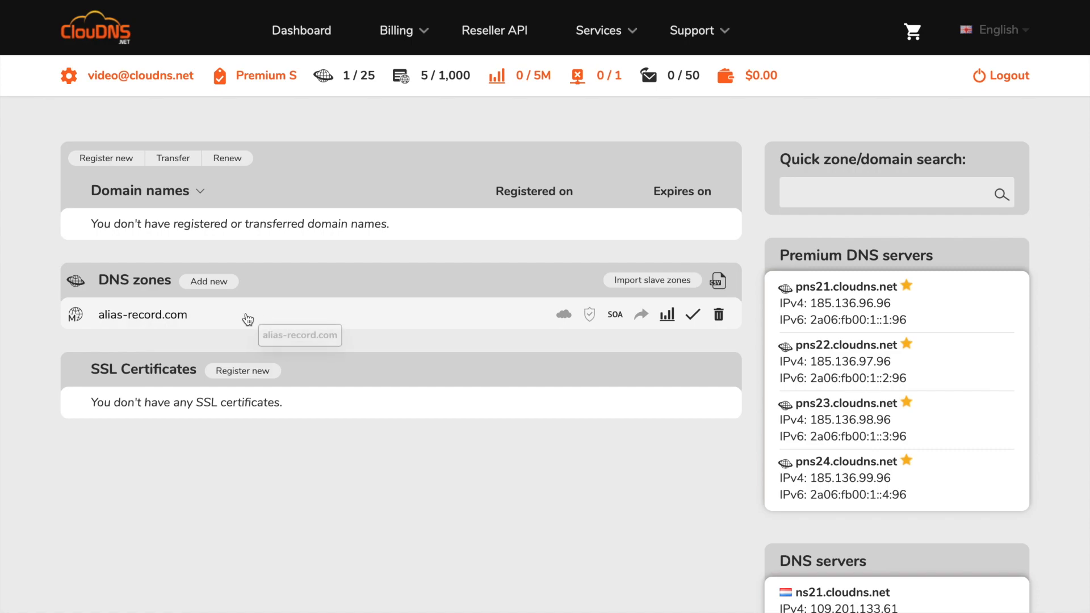
# Step: Enter the alias-record.com DNS zone from the dashboard to view its records
pyautogui.click(276, 310)
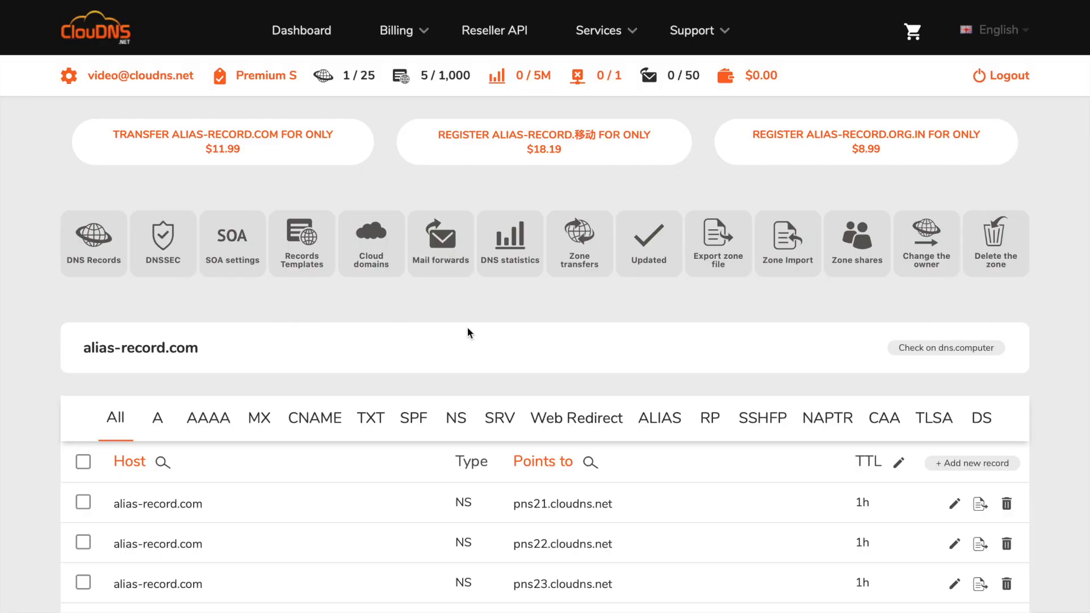
# Step: Start a new ALIAS record with empty host pointing to example.com, TTL one hour
pyautogui.click(972, 463)
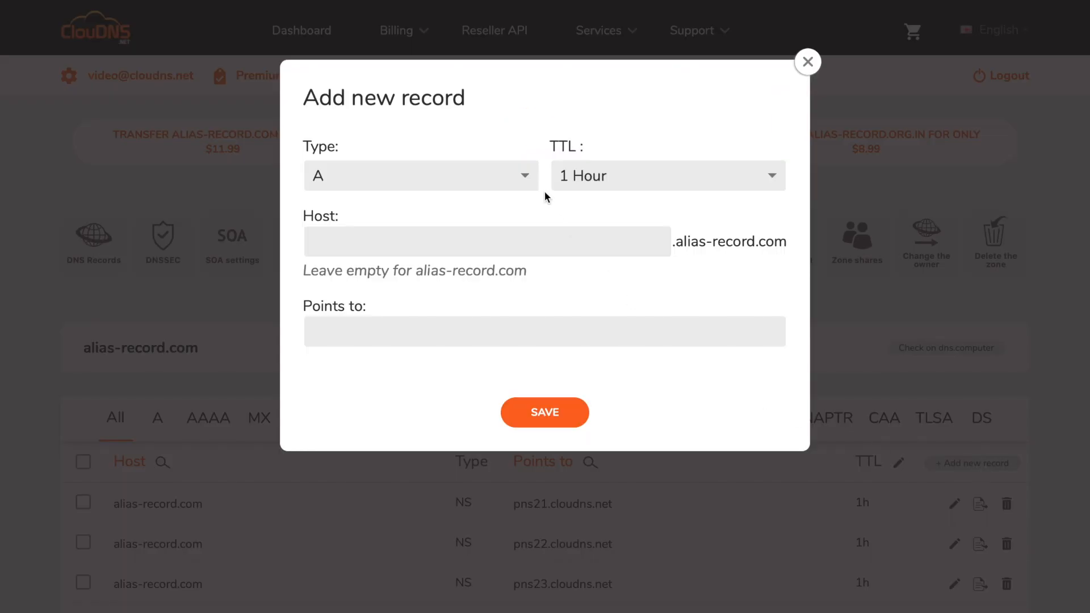
pyautogui.click(521, 176)
pyautogui.click(412, 294)
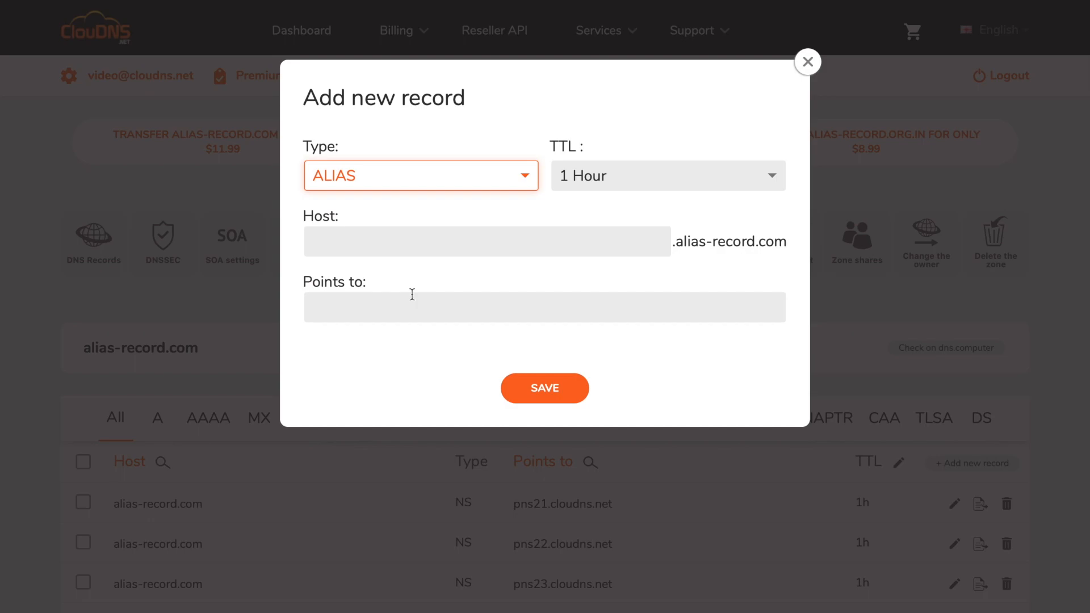
pyautogui.click(434, 247)
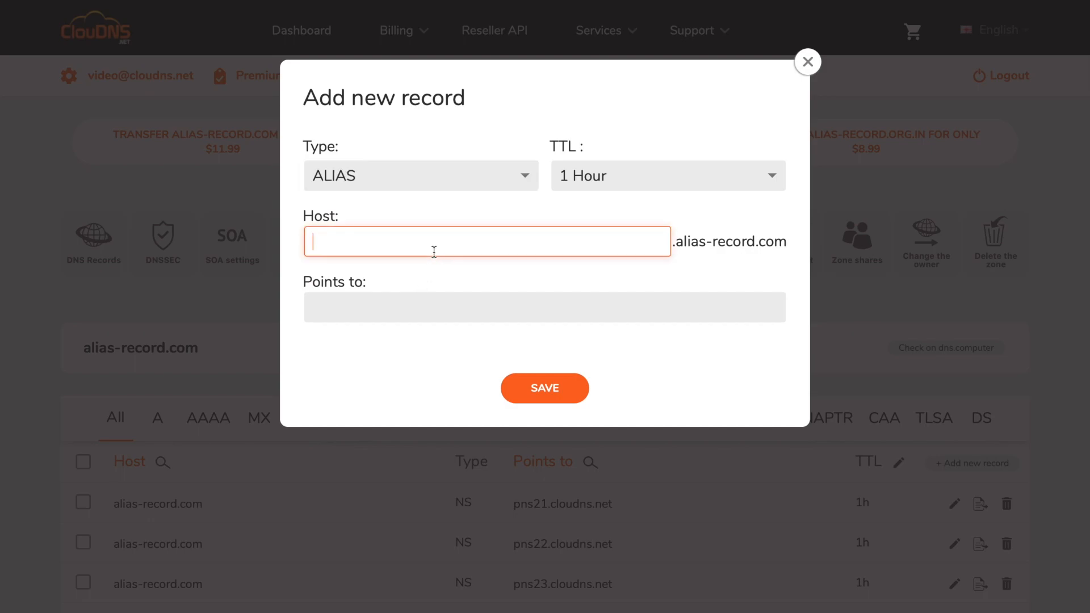
pyautogui.click(427, 303)
pyautogui.write('ex')
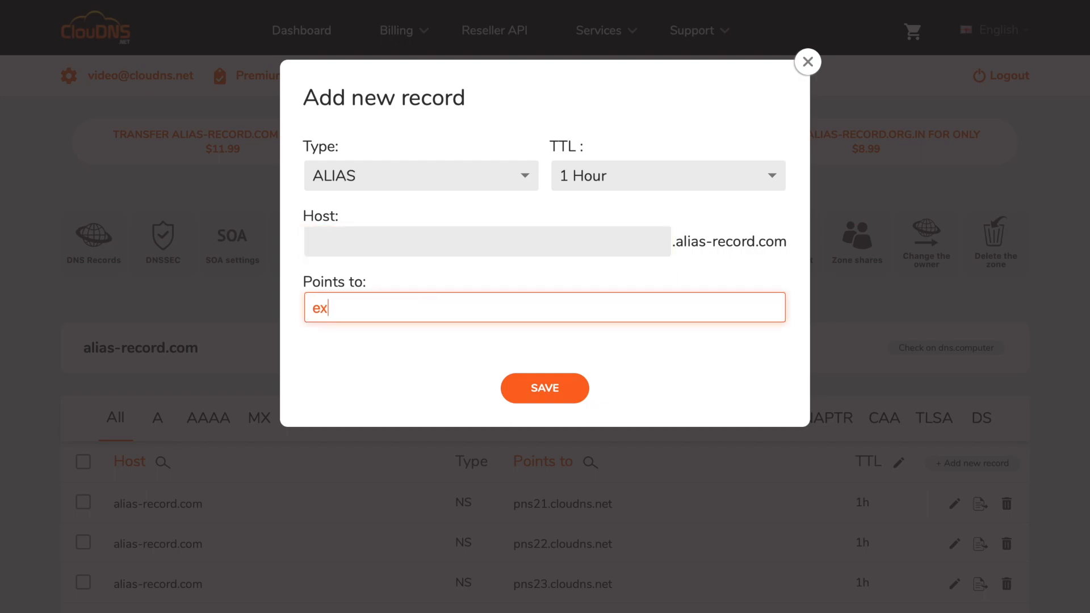
pyautogui.write('ample.com')
# Step: Save the ALIAS record so it appears above the NS records with 1h TTL
pyautogui.click(543, 387)
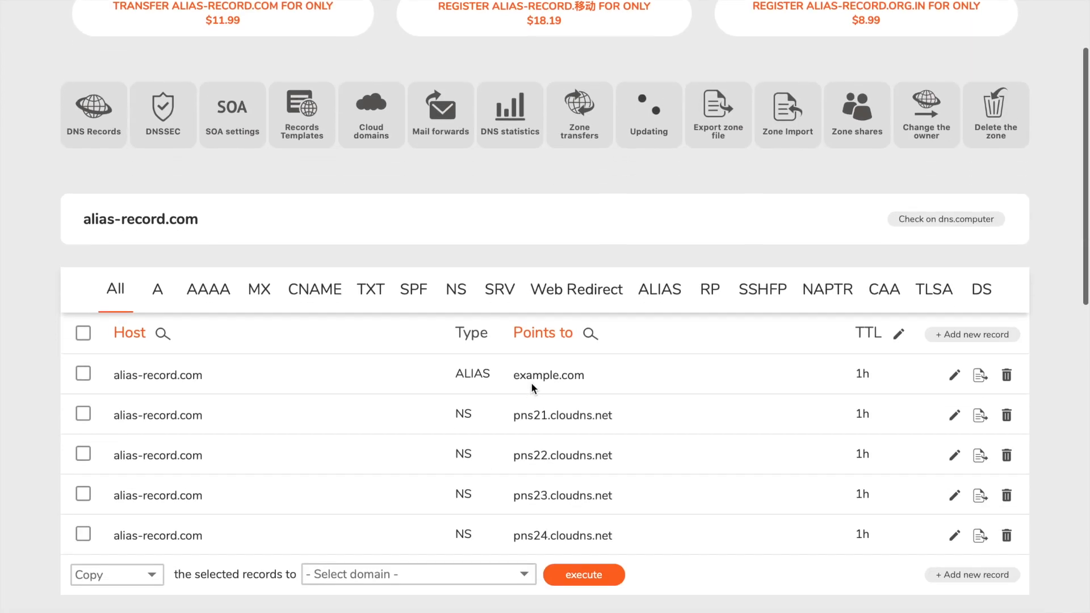